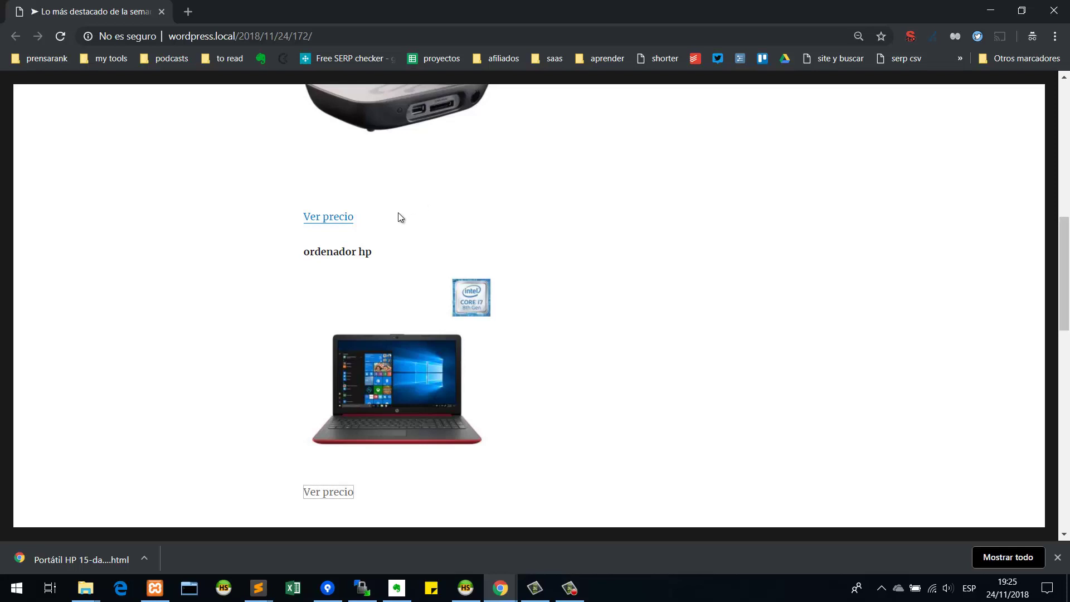
# Switch from the product post to the browser window with the Affiliate Link Checker settings and maximize it
pyautogui.scroll(3, 393, 218)
pyautogui.scroll(1, 393, 218)
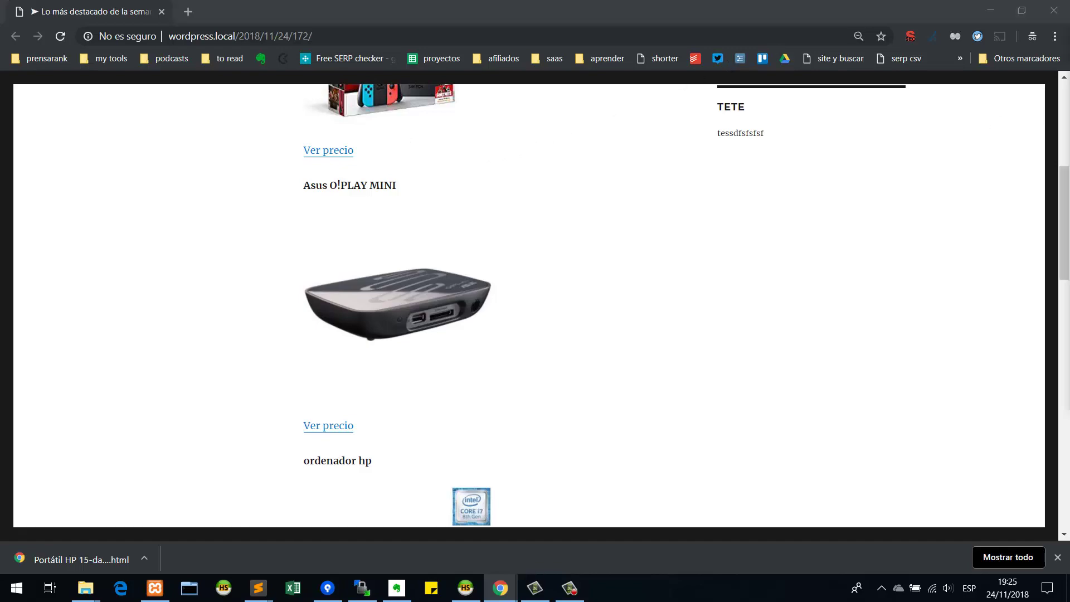
pyautogui.hotkey('alt', 'Tab')
pyautogui.moveTo(1009, 61); pyautogui.dragTo(898, 70)
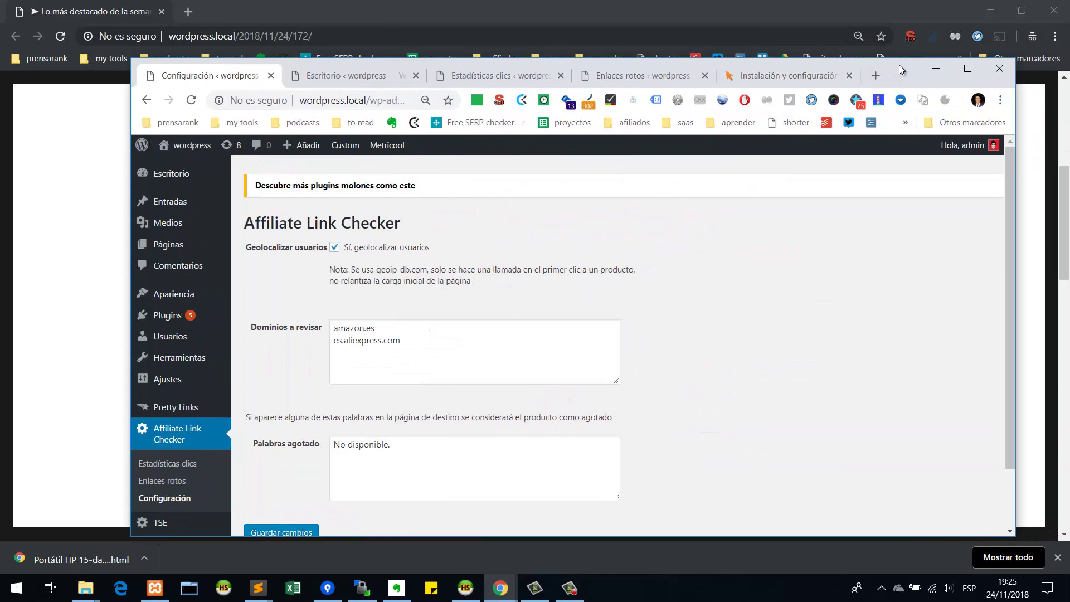
pyautogui.doubleClick(898, 65)
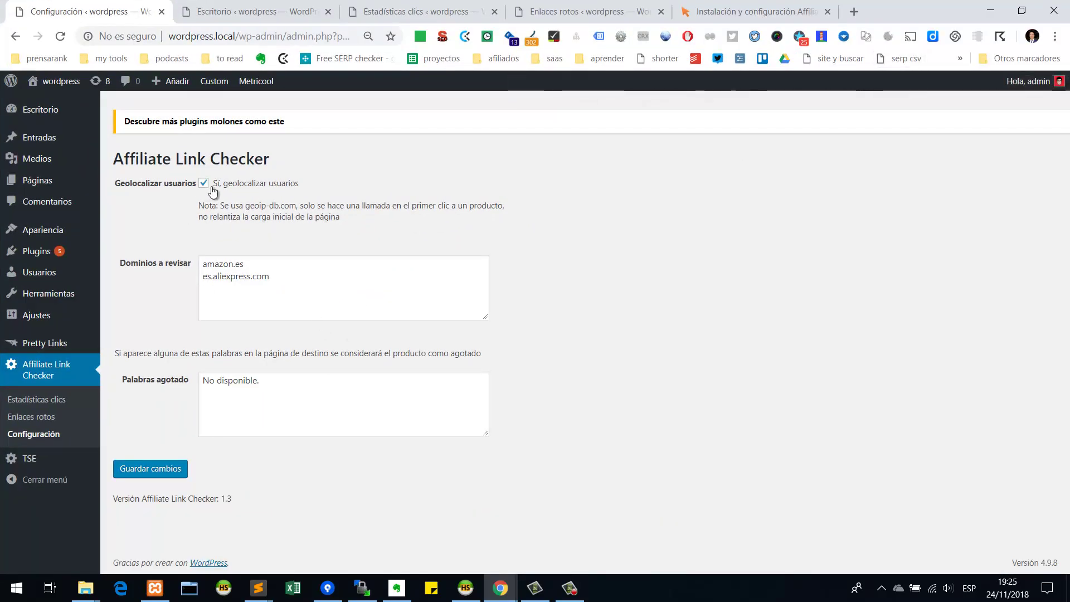
# Examine the domains to monitor, amazon.es and es.aliexpress.com, in the Affiliate Link Checker settings
pyautogui.moveTo(202, 277); pyautogui.dragTo(291, 275)
pyautogui.click(293, 276)
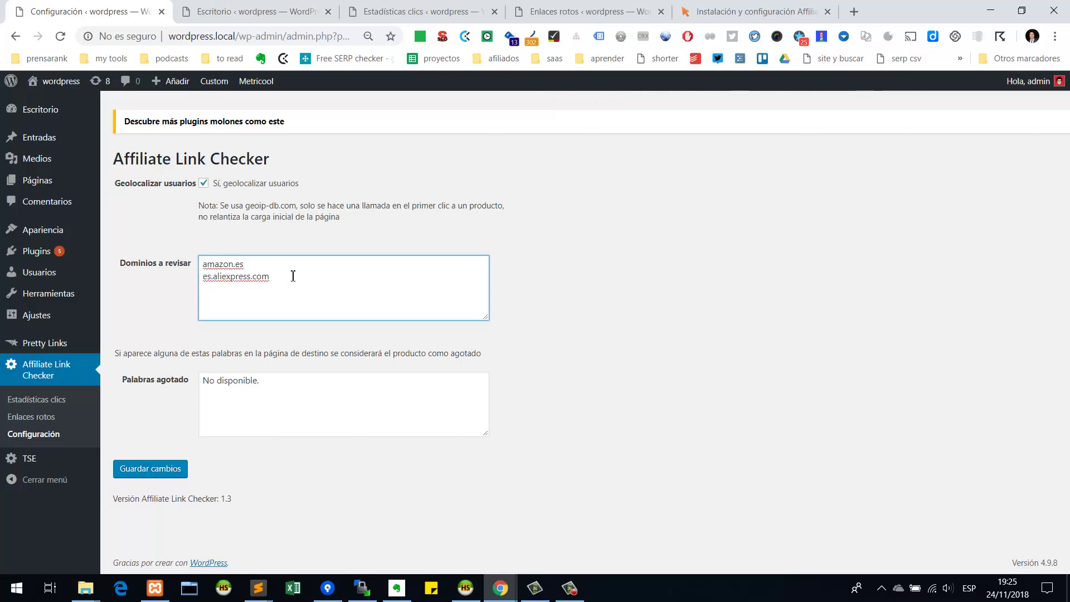
pyautogui.click(266, 256)
pyautogui.moveTo(265, 256); pyautogui.dragTo(172, 267)
pyautogui.click(201, 271)
pyautogui.moveTo(245, 264); pyautogui.dragTo(177, 270)
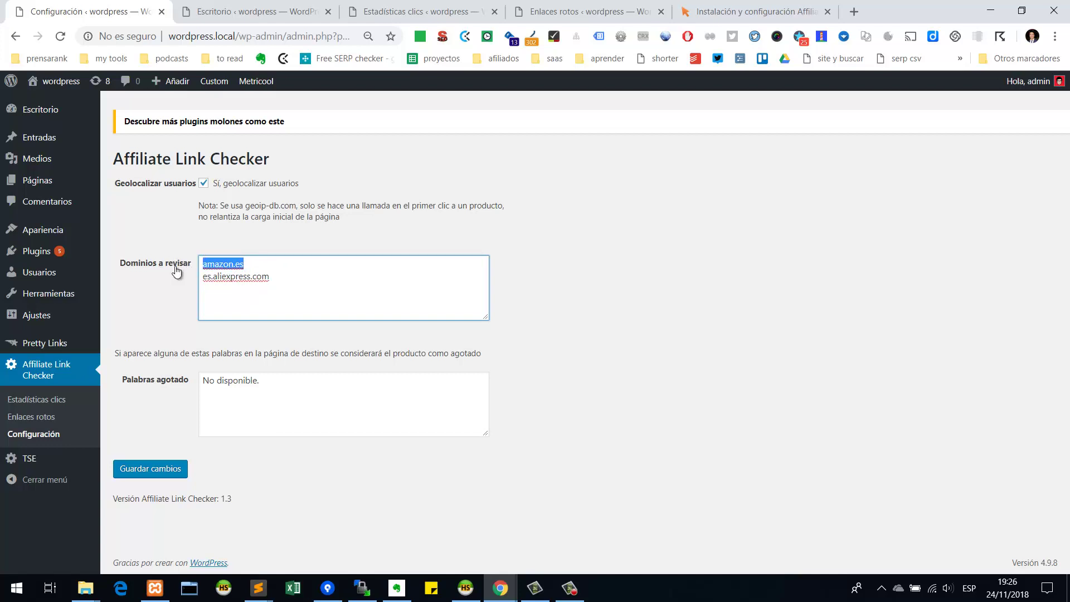
pyautogui.click(279, 277)
pyautogui.moveTo(279, 277); pyautogui.dragTo(201, 277)
pyautogui.click(298, 277)
# Examine the out-of-stock phrase "No disponible." and its final period in the Palabras agotado setting
pyautogui.moveTo(287, 380); pyautogui.dragTo(182, 385)
pyautogui.click(216, 385)
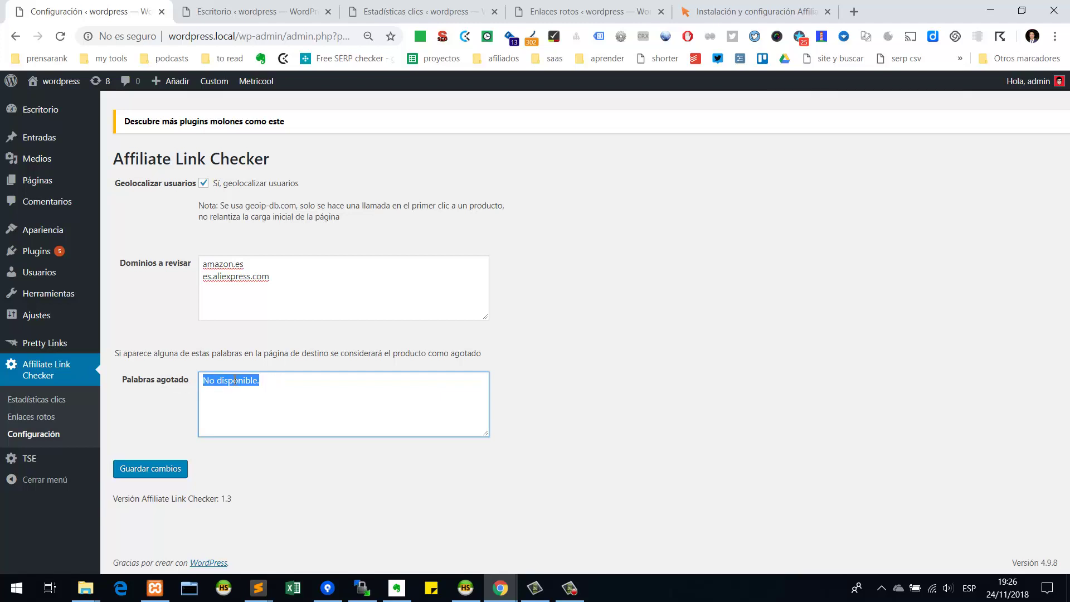
pyautogui.click(233, 381)
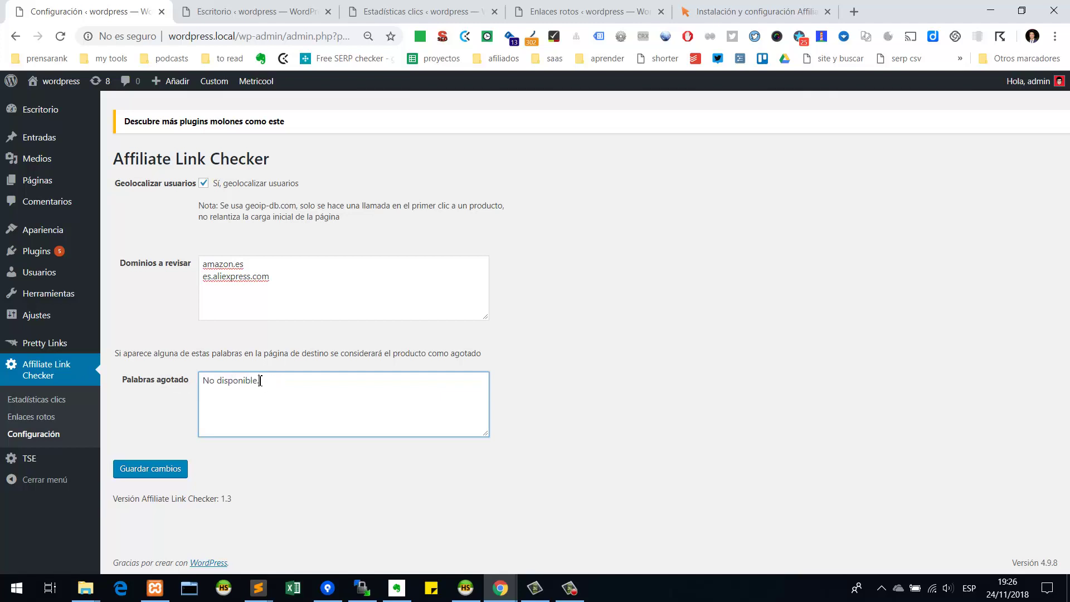
pyautogui.moveTo(257, 382); pyautogui.dragTo(261, 385)
pyautogui.click(265, 379)
# Review the Affiliate Link Checker summary on the WordPress dashboard and the click records in Estadísticas clics
pyautogui.moveTo(264, 92)
pyautogui.click(220, 6)
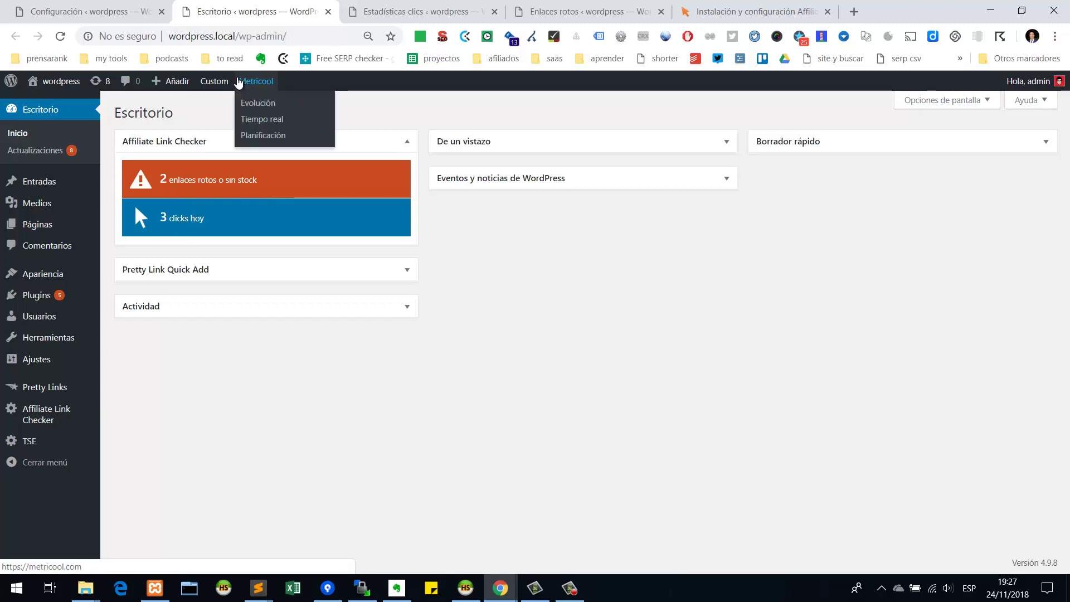
pyautogui.click(394, 7)
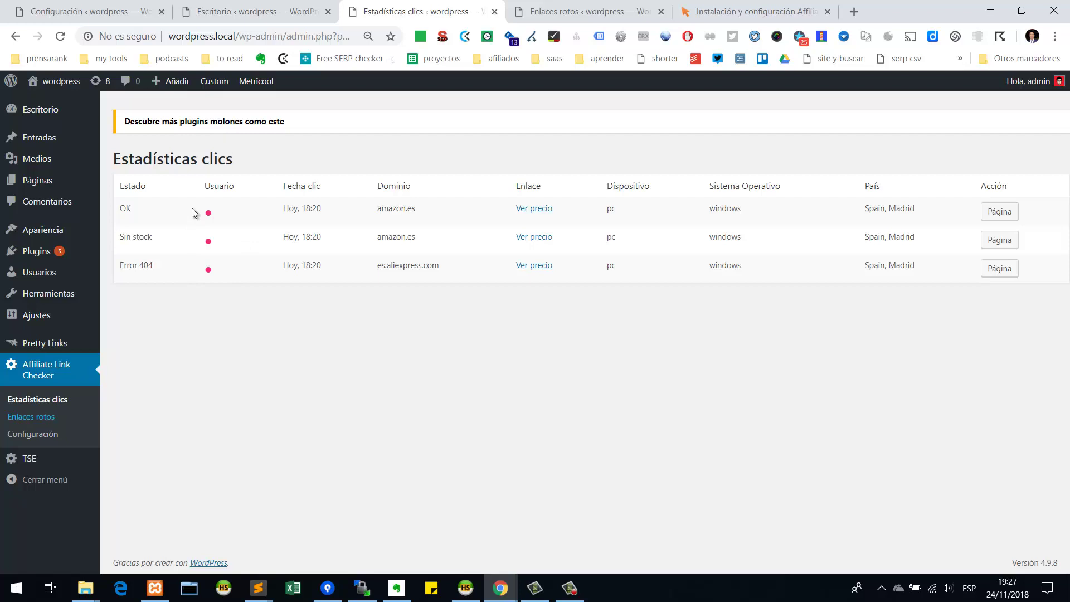
pyautogui.moveTo(119, 208); pyautogui.dragTo(150, 211)
pyautogui.moveTo(521, 210); pyautogui.dragTo(623, 200)
pyautogui.click(262, 12)
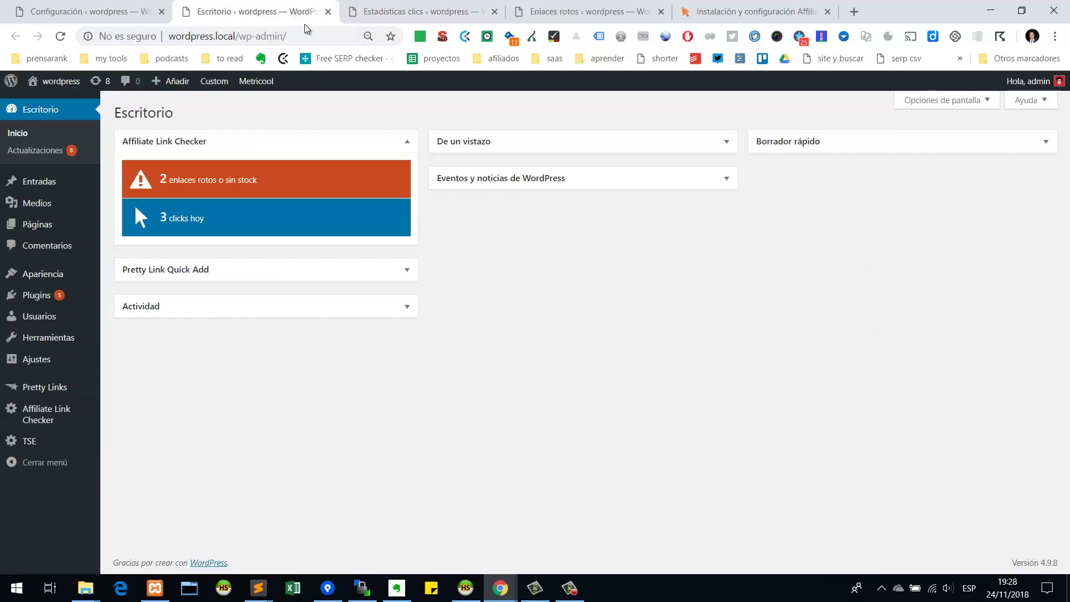
pyautogui.click(430, 17)
# Open the plugin's Configuración page in a new tab to check the user geolocation option, and close that tab
pyautogui.rightClick(52, 439)
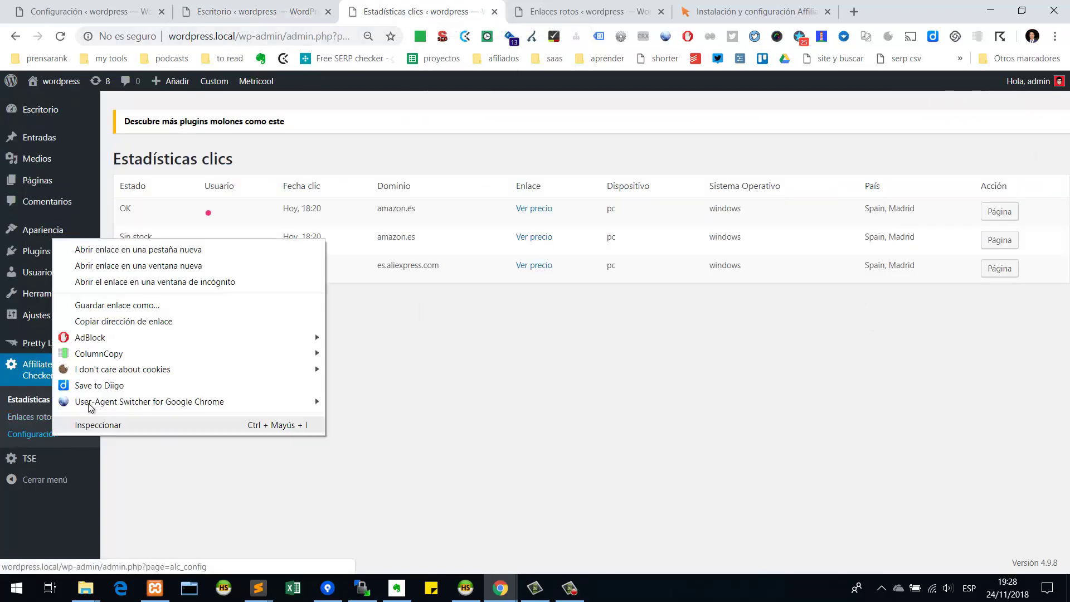
pyautogui.click(165, 246)
pyautogui.click(537, 17)
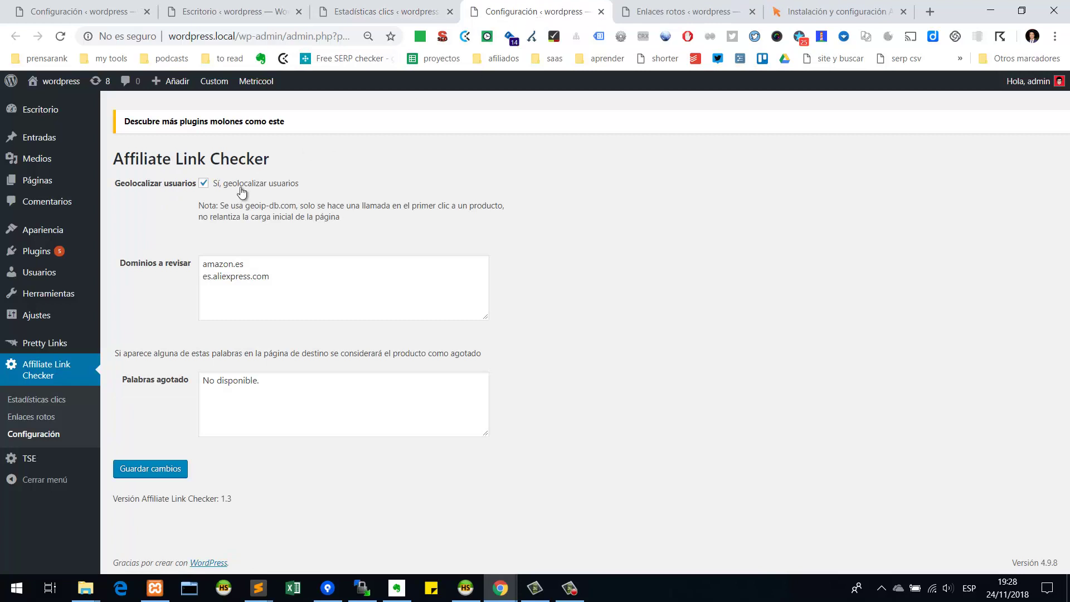
pyautogui.middleClick(560, 15)
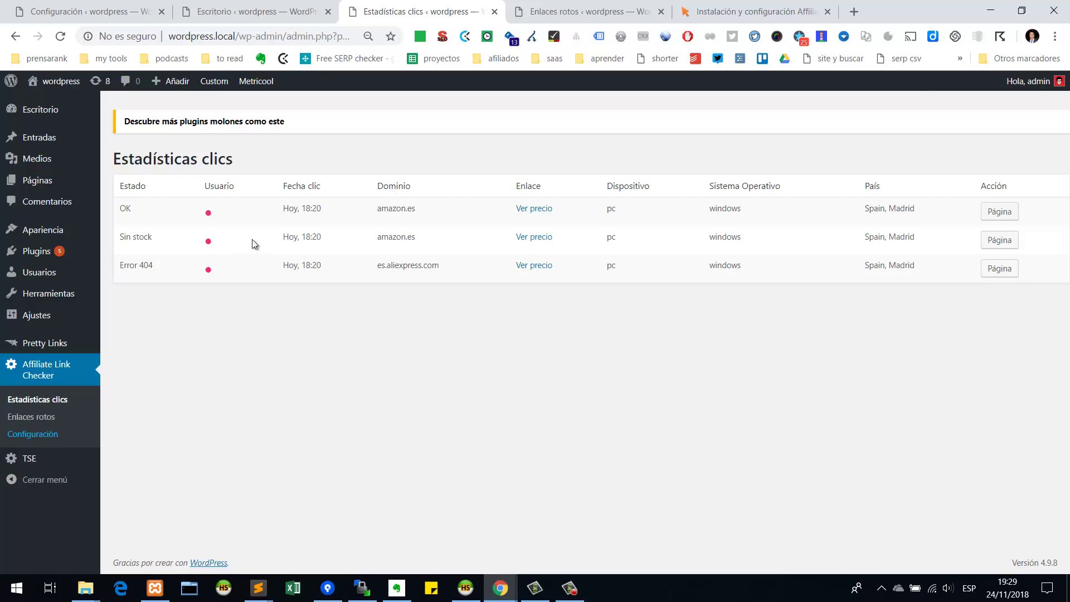
# Examine the status and the user marker of the first record in Estadísticas clics
pyautogui.doubleClick(127, 209)
pyautogui.click(199, 206)
pyautogui.doubleClick(212, 213)
pyautogui.click(215, 213)
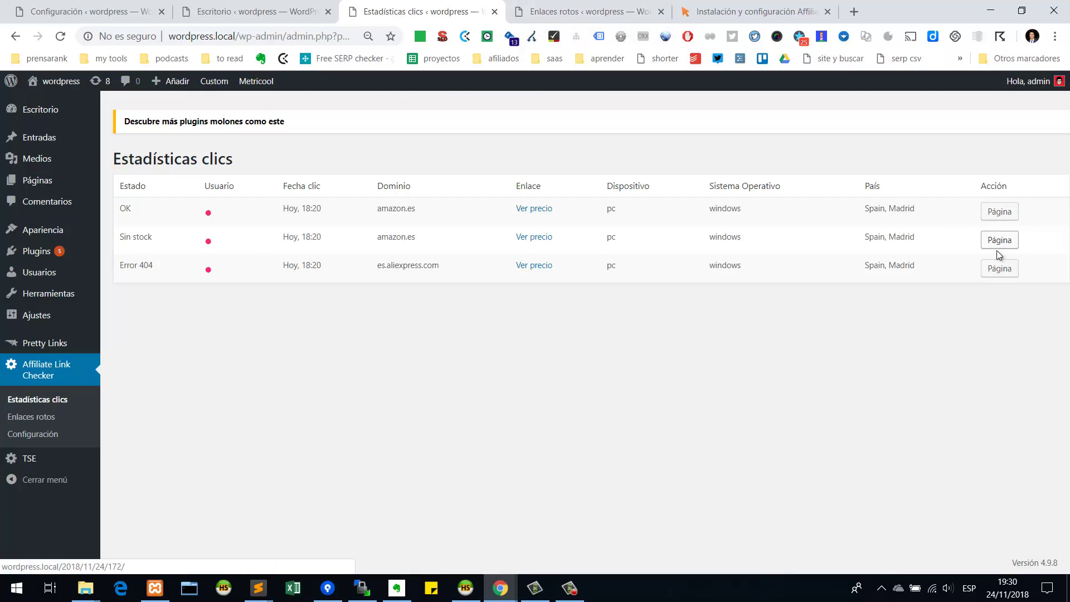
# Check the Enlaces rotos list and view the page containing the out-of-stock amazon.es link, closing it when done
pyautogui.click(629, 8)
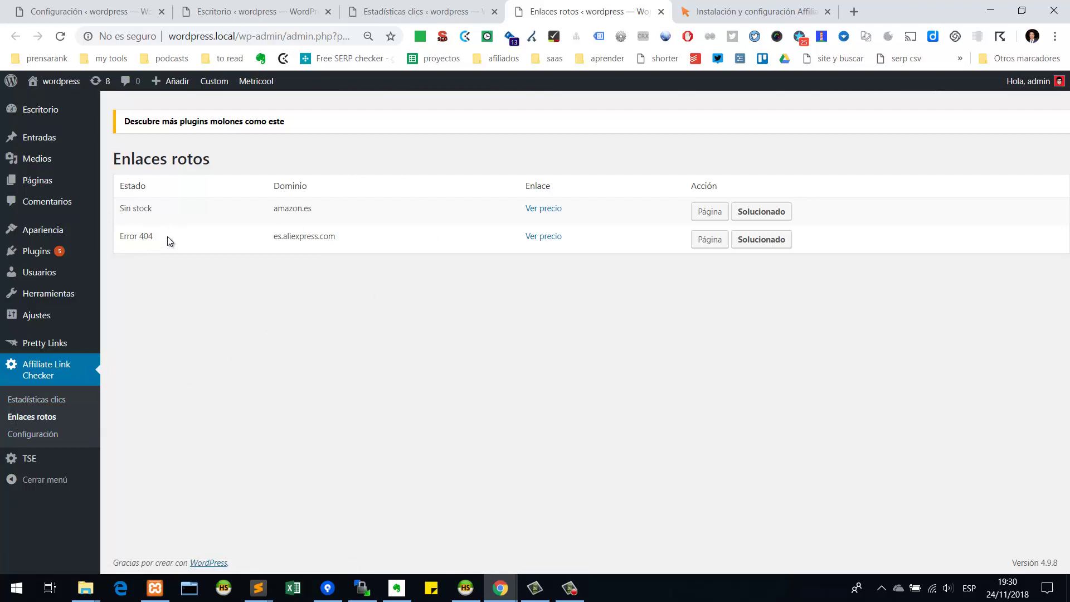
pyautogui.click(717, 213)
pyautogui.click(696, 15)
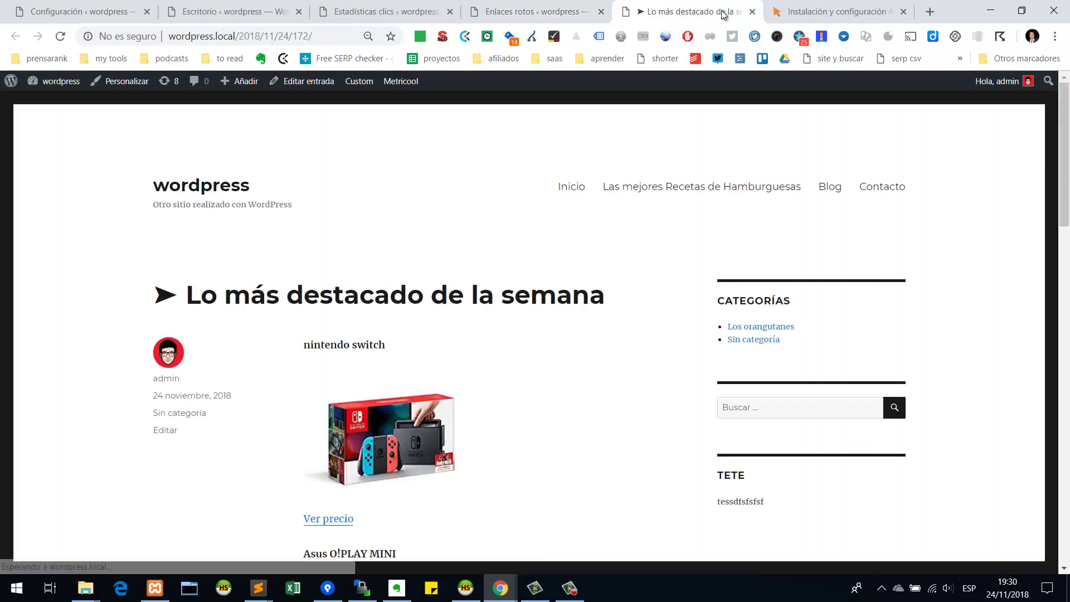
pyautogui.scroll(-5, 691, 44)
pyautogui.click(752, 11)
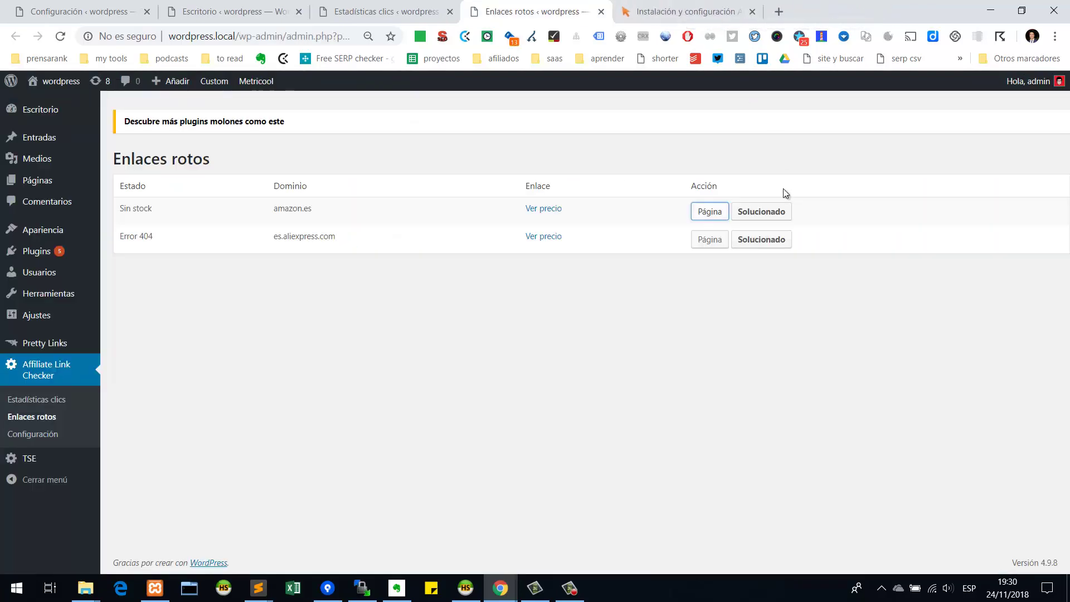
# Mark the out-of-stock amazon.es link and the Error 404 es.aliexpress.com link as solved
pyautogui.click(777, 216)
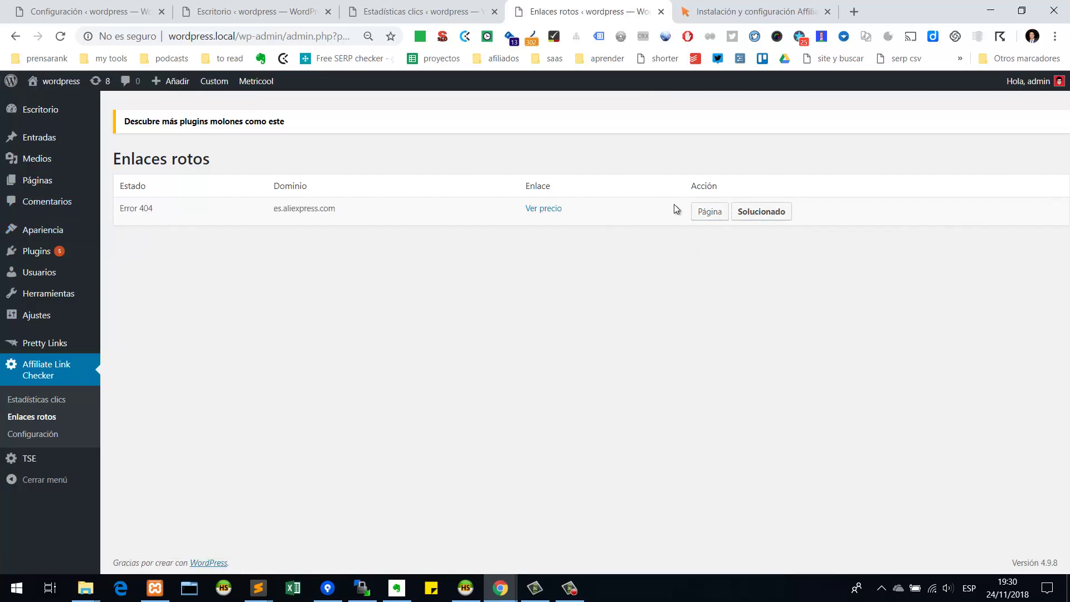
pyautogui.click(769, 212)
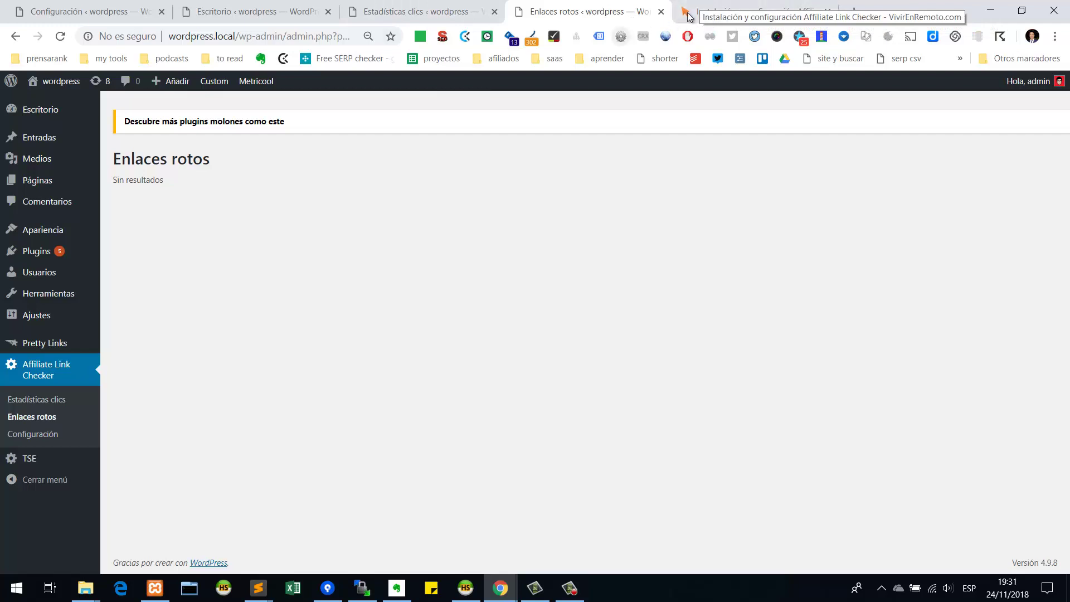
# Read the plugin installation and configuration sections of the Affiliate Link Checker guide on VivirEnRemoto.com
pyautogui.click(752, 5)
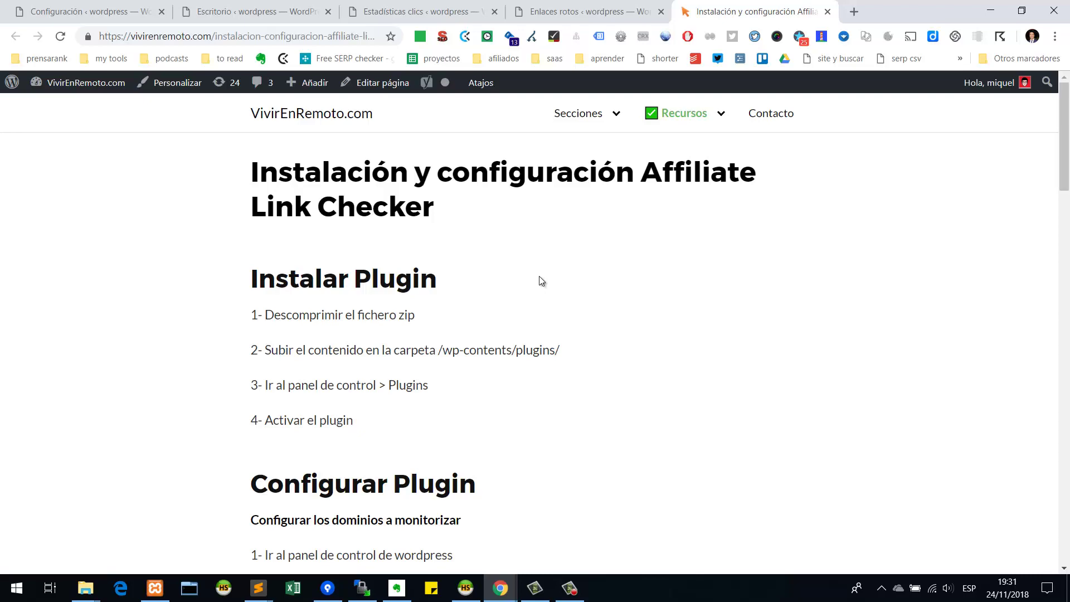
pyautogui.scroll(-3, 518, 278)
pyautogui.scroll(4, 523, 287)
pyautogui.scroll(-1, 517, 277)
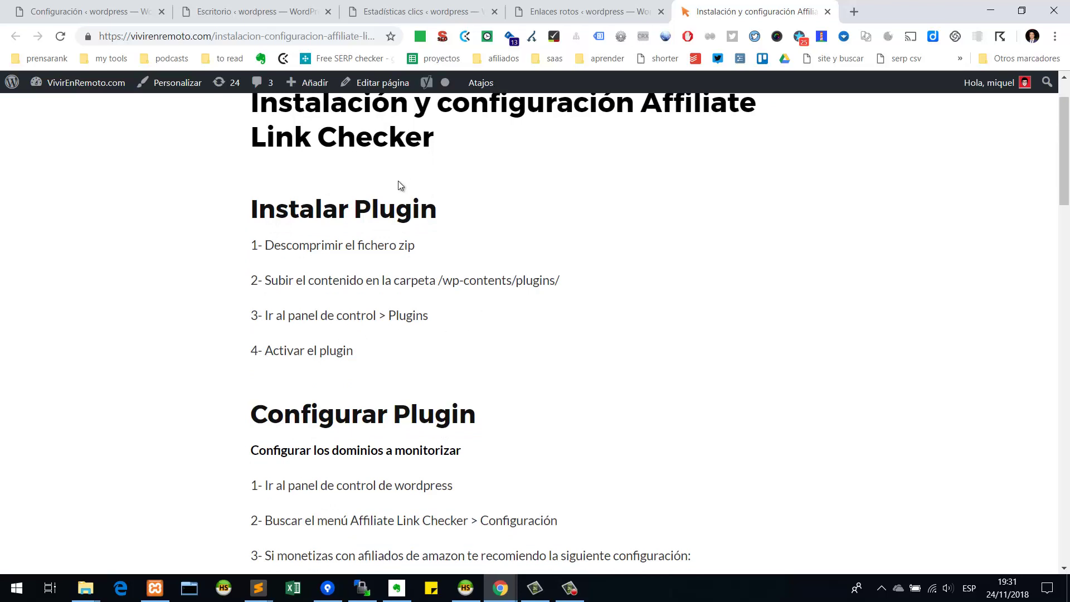
pyautogui.scroll(1, 398, 180)
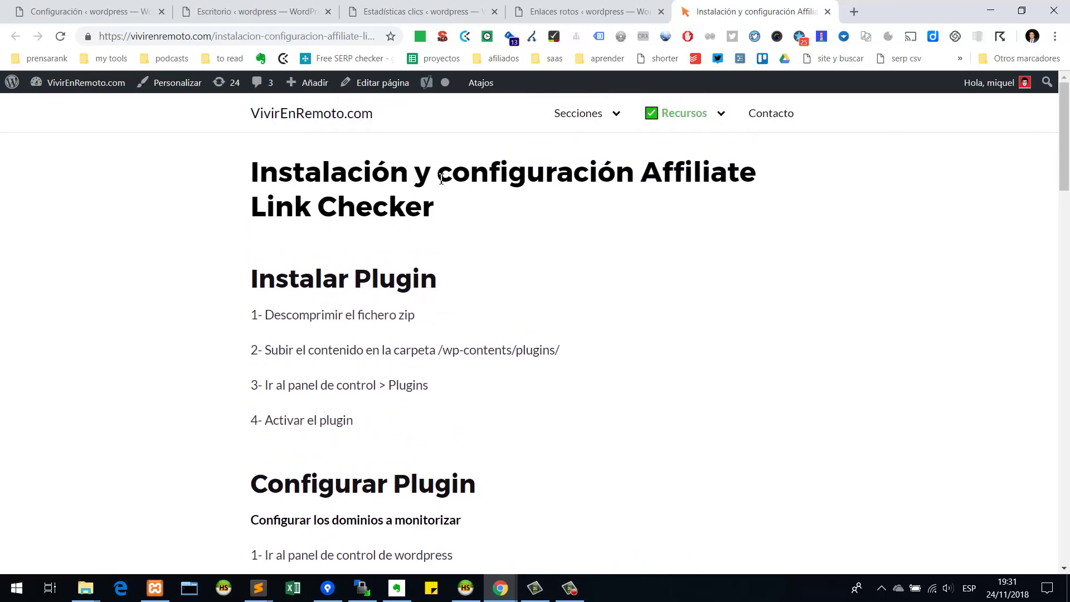
pyautogui.scroll(-1, 524, 241)
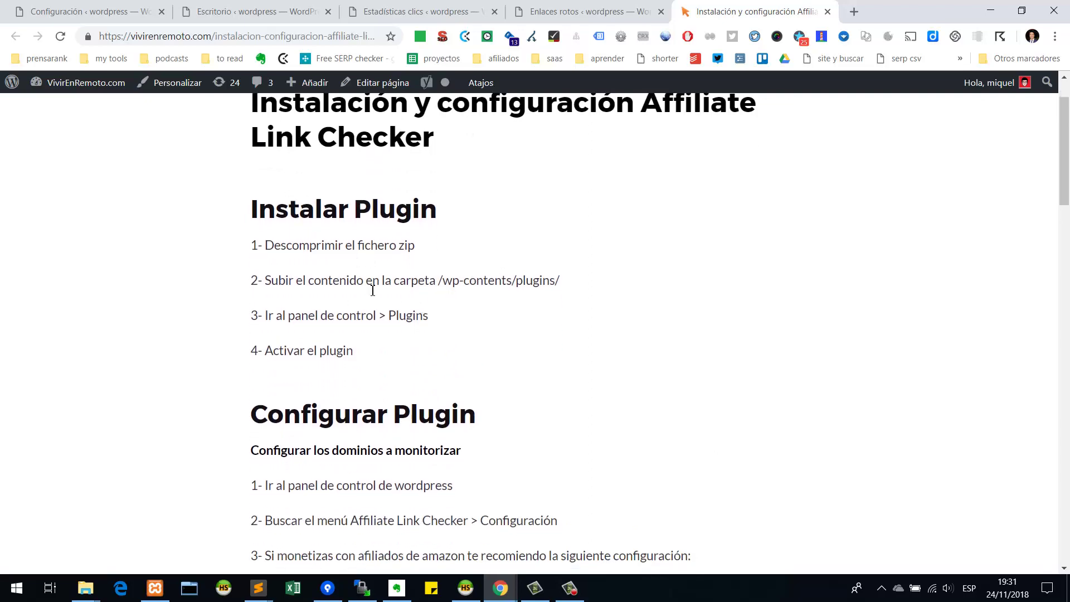
pyautogui.scroll(-5, 396, 300)
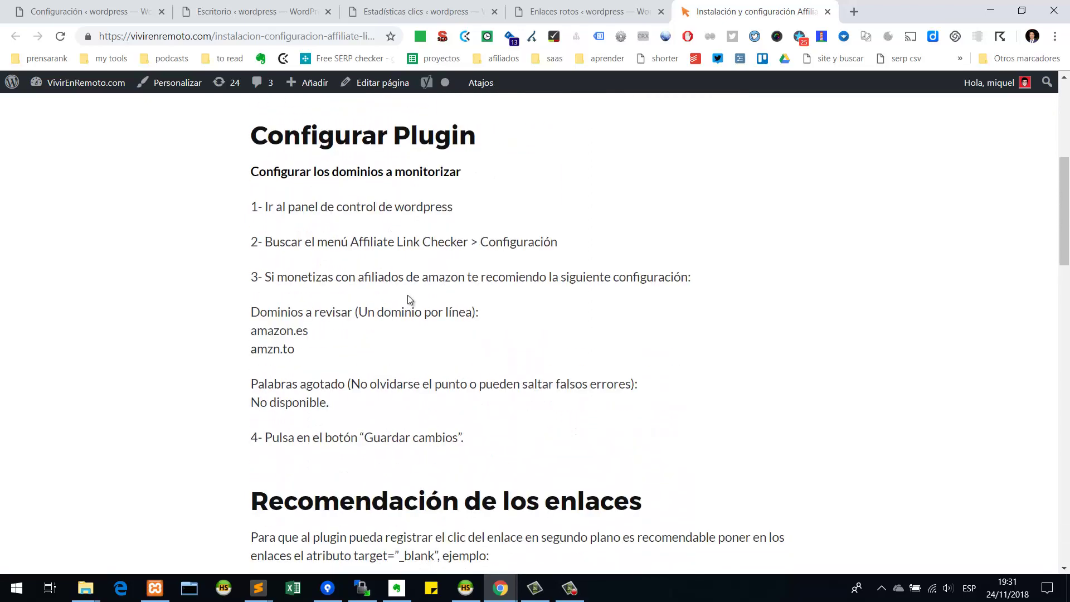
# Examine the Cronjob section of the guide, focusing on the Vesta wget command and its protocol and domain parts
pyautogui.scroll(-8, 410, 299)
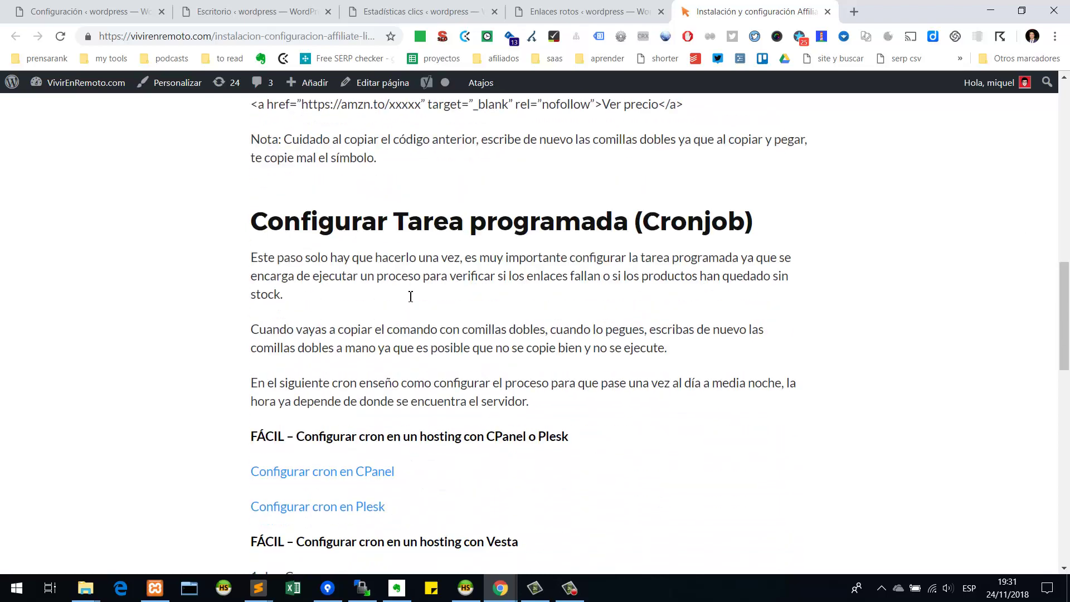
pyautogui.scroll(-3, 411, 296)
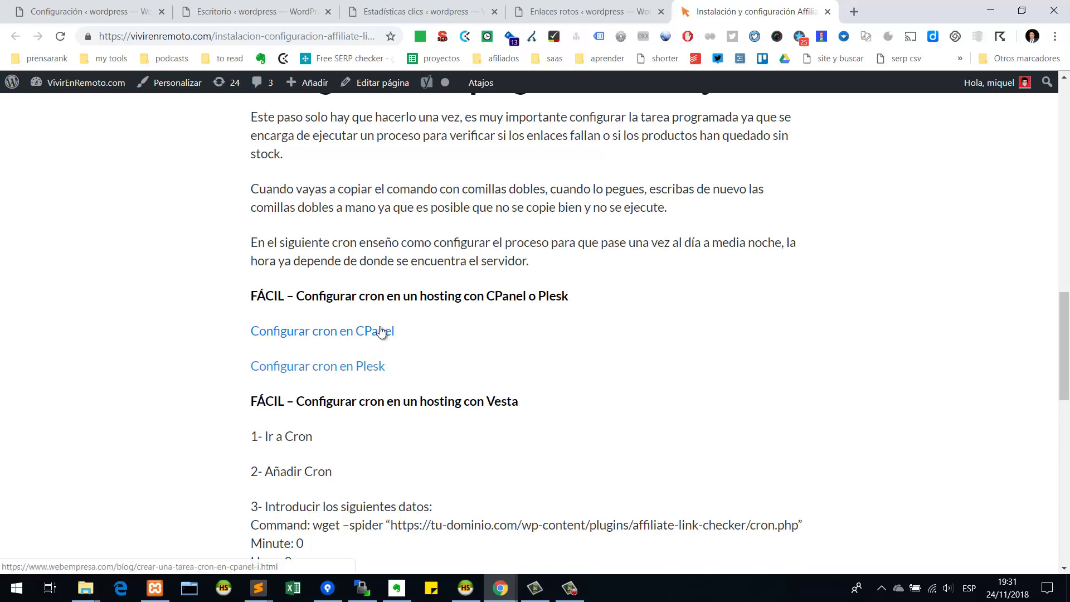
pyautogui.scroll(-2, 382, 331)
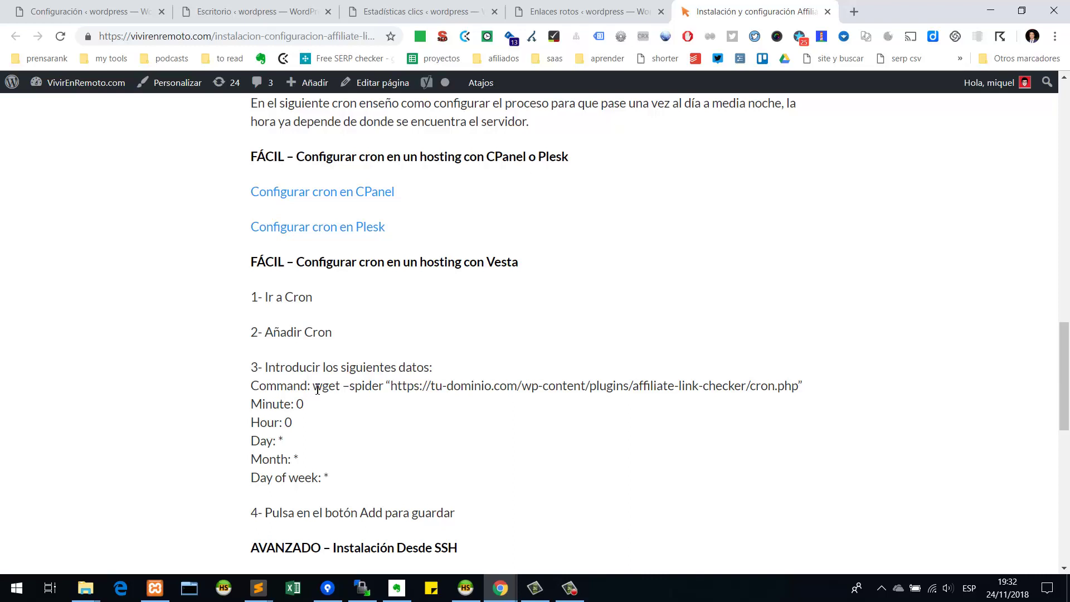
pyautogui.moveTo(315, 388); pyautogui.dragTo(621, 401)
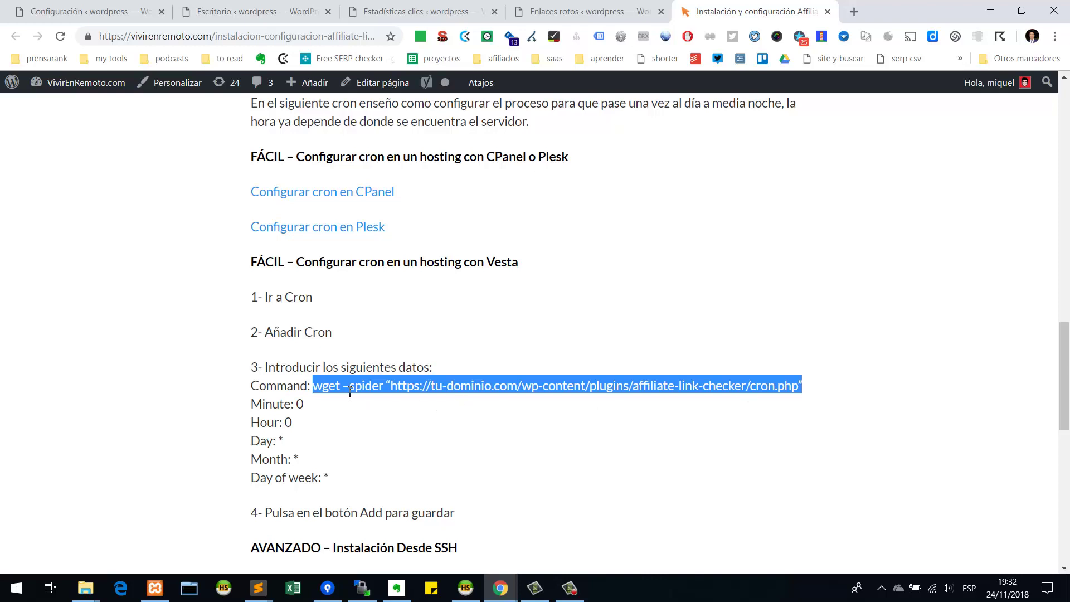
pyautogui.click(403, 387)
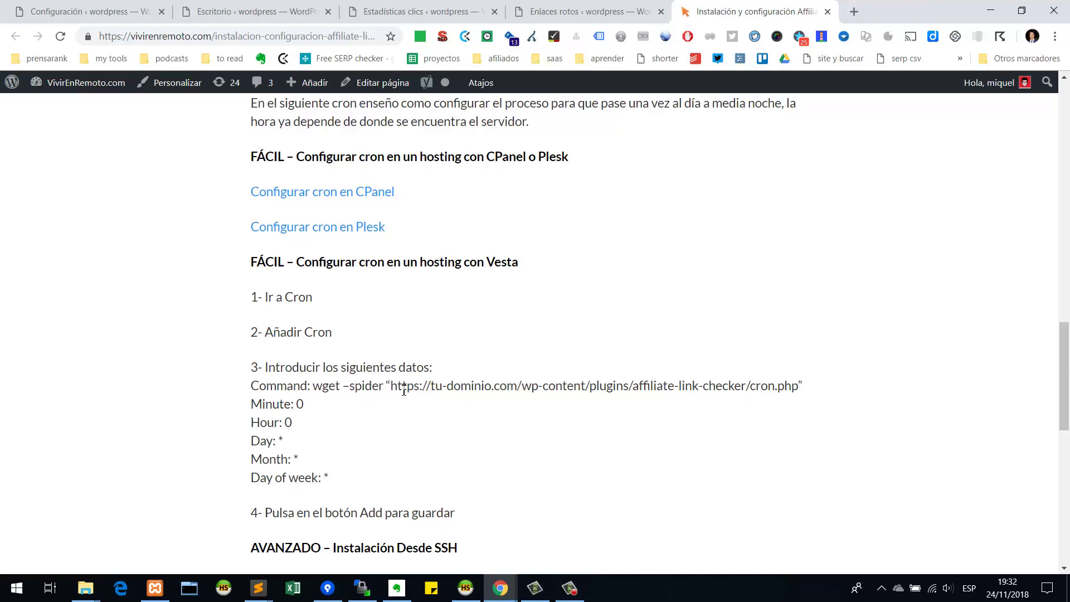
pyautogui.moveTo(392, 387); pyautogui.dragTo(430, 384)
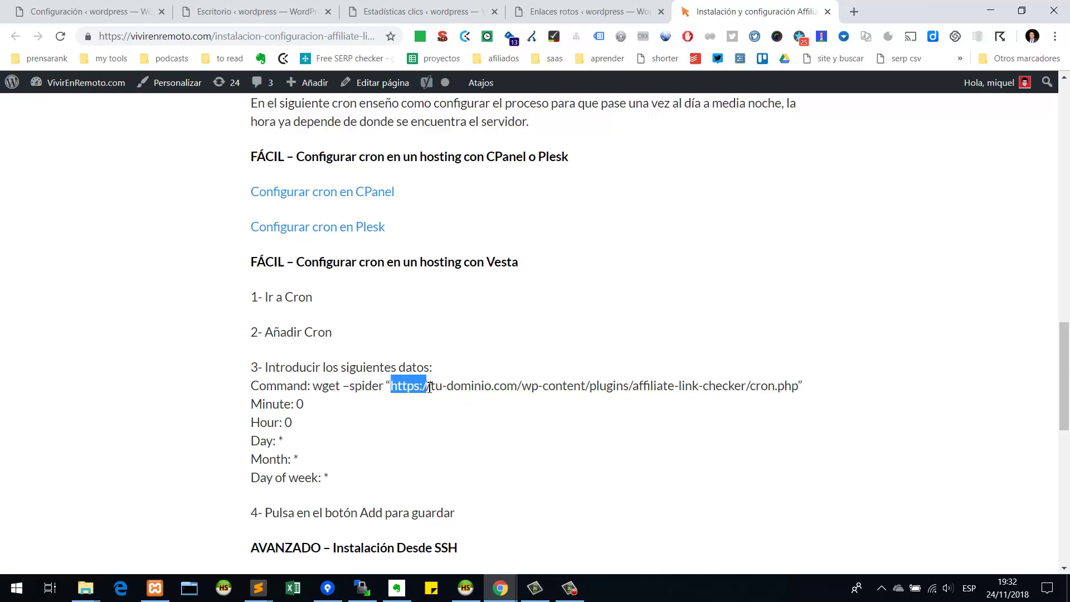
pyautogui.click(524, 384)
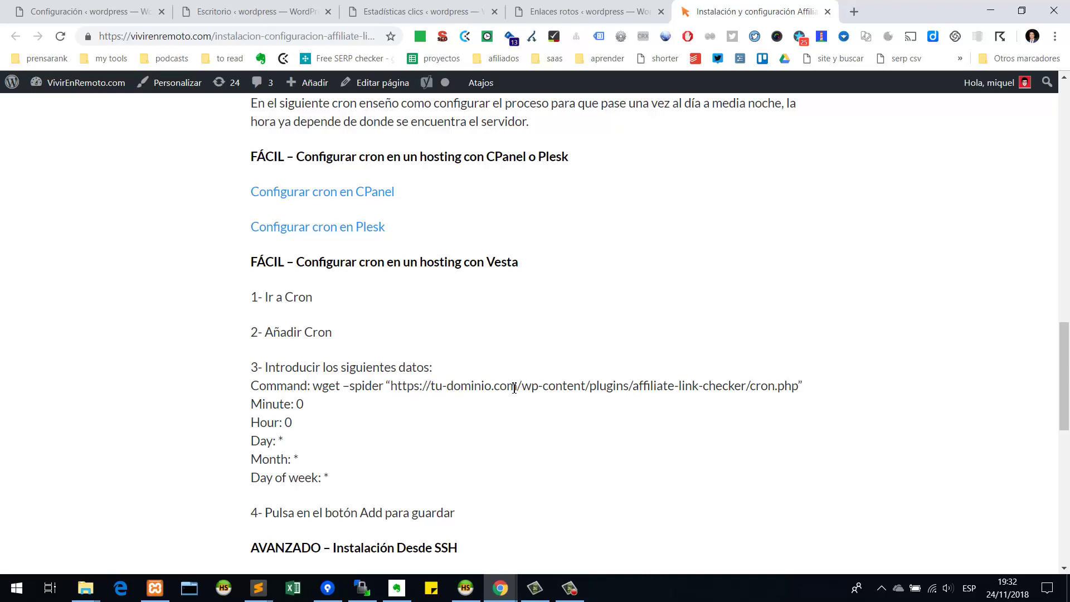
pyautogui.moveTo(516, 386); pyautogui.dragTo(446, 385)
pyautogui.click(436, 404)
# Examine the minute, hour, day, month and weekday values for the Vesta cron, plus the advanced SSH and custom frequency instructions
pyautogui.click(300, 409)
pyautogui.moveTo(252, 441); pyautogui.dragTo(282, 440)
pyautogui.moveTo(260, 478); pyautogui.dragTo(319, 439)
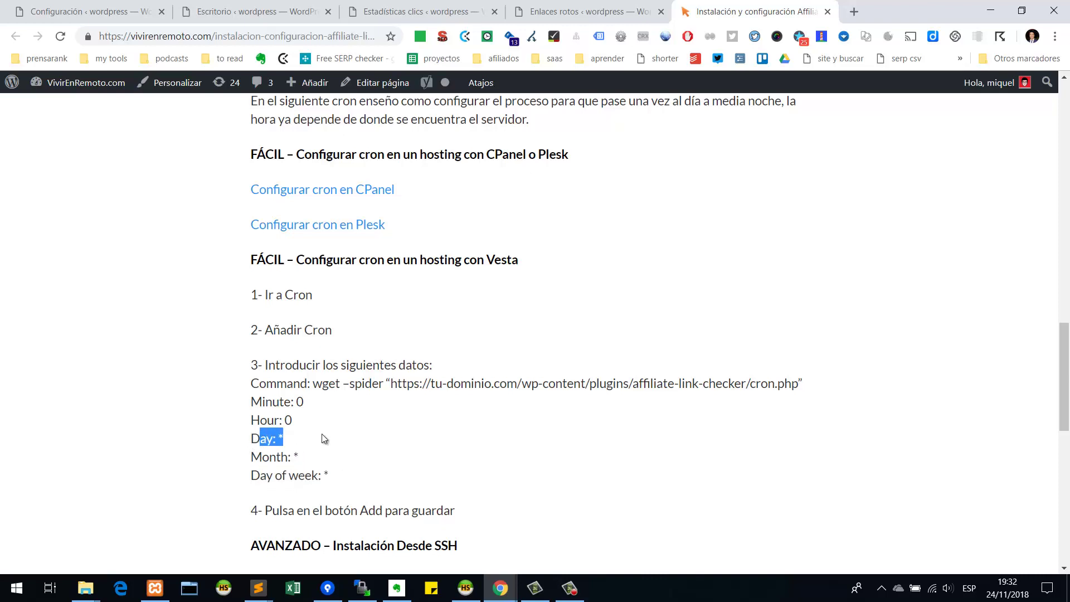
pyautogui.scroll(-3, 355, 421)
pyautogui.moveTo(330, 339); pyautogui.dragTo(283, 244)
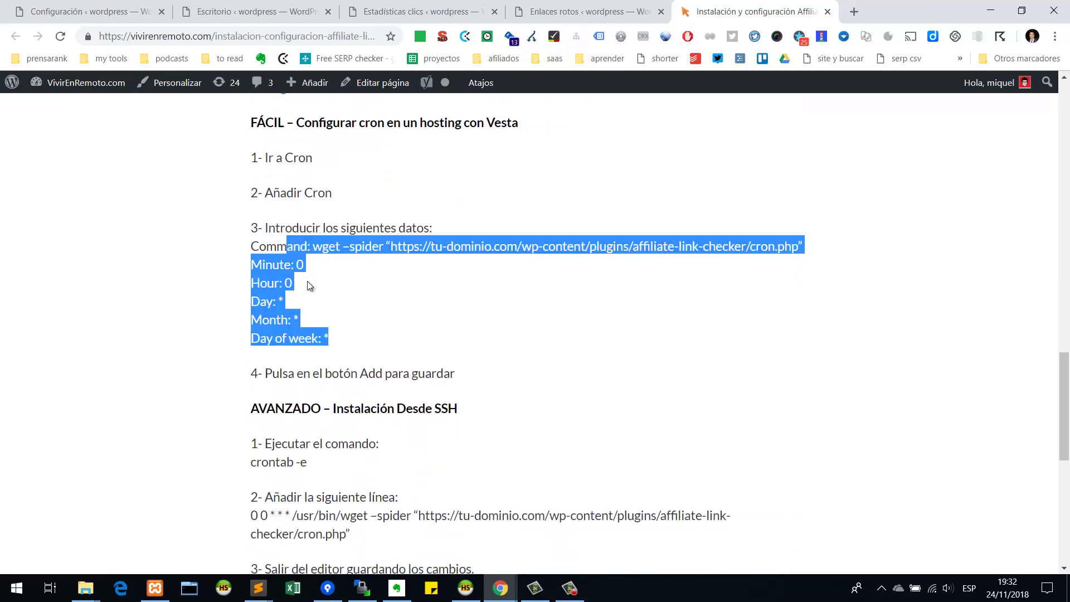
pyautogui.click(358, 349)
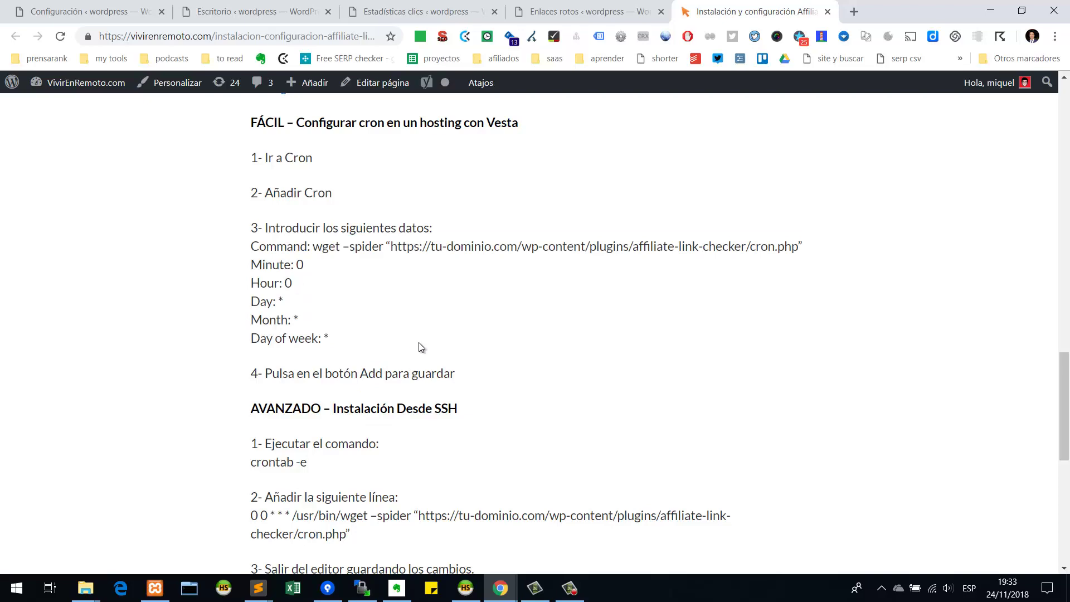
pyautogui.scroll(-3, 426, 339)
pyautogui.scroll(-3, 426, 340)
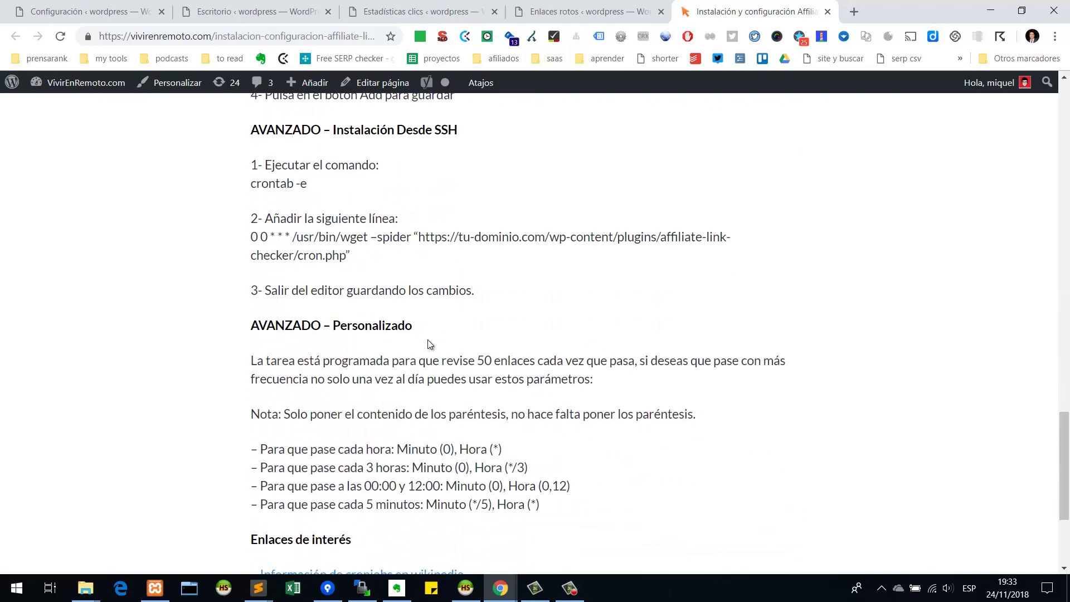
# Read the custom cron frequency options and the links of interest at the end of the guide
pyautogui.scroll(-3, 430, 344)
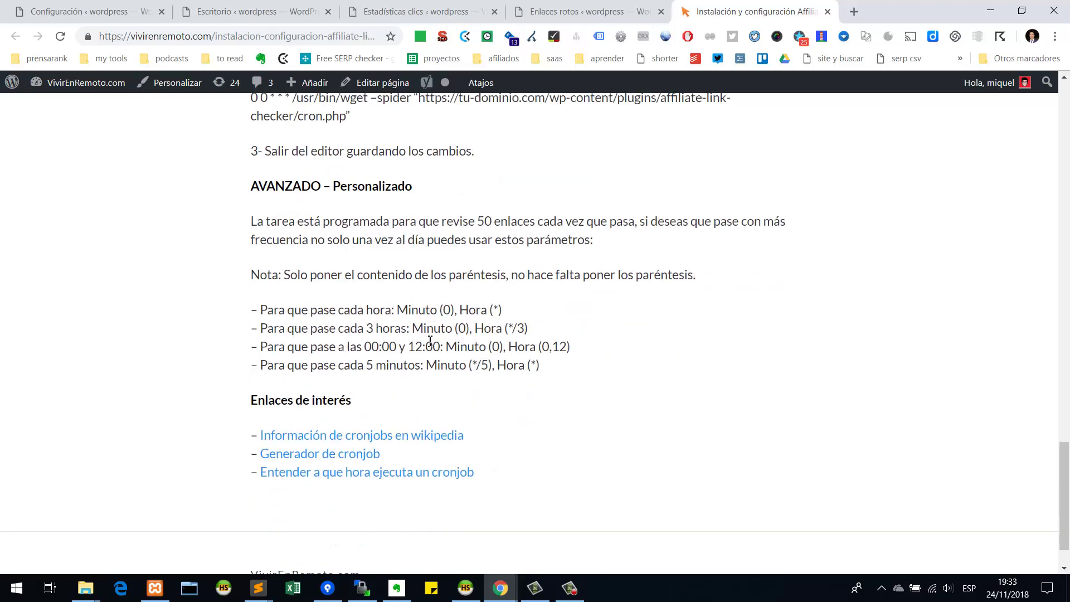
pyautogui.scroll(3, 430, 344)
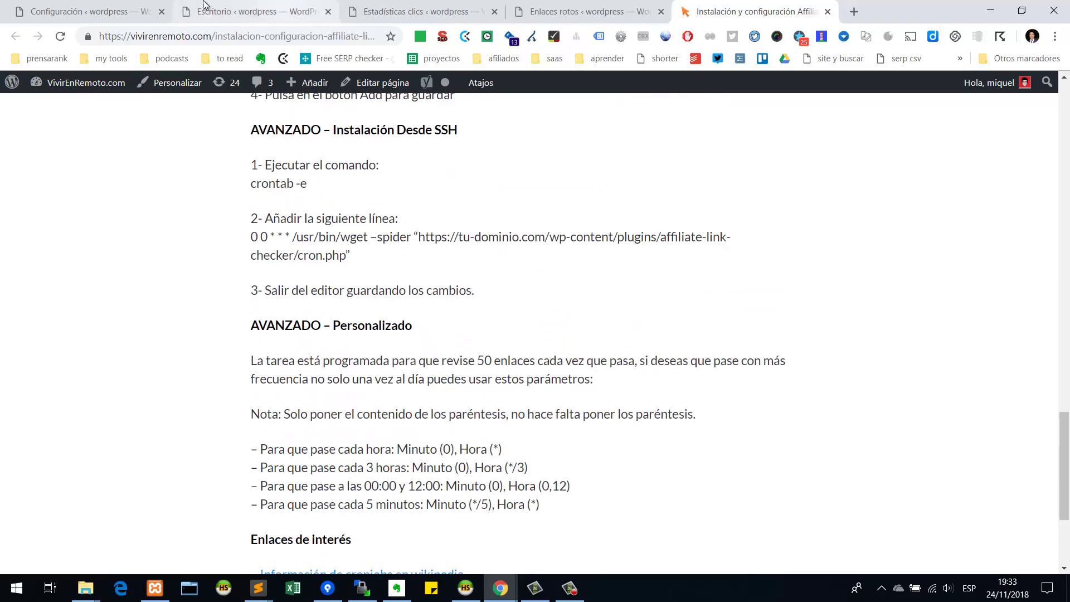
# Review the Affiliate Link Checker settings, the WordPress dashboard widget and the click statistics, ending back on the plugin settings
pyautogui.click(128, 6)
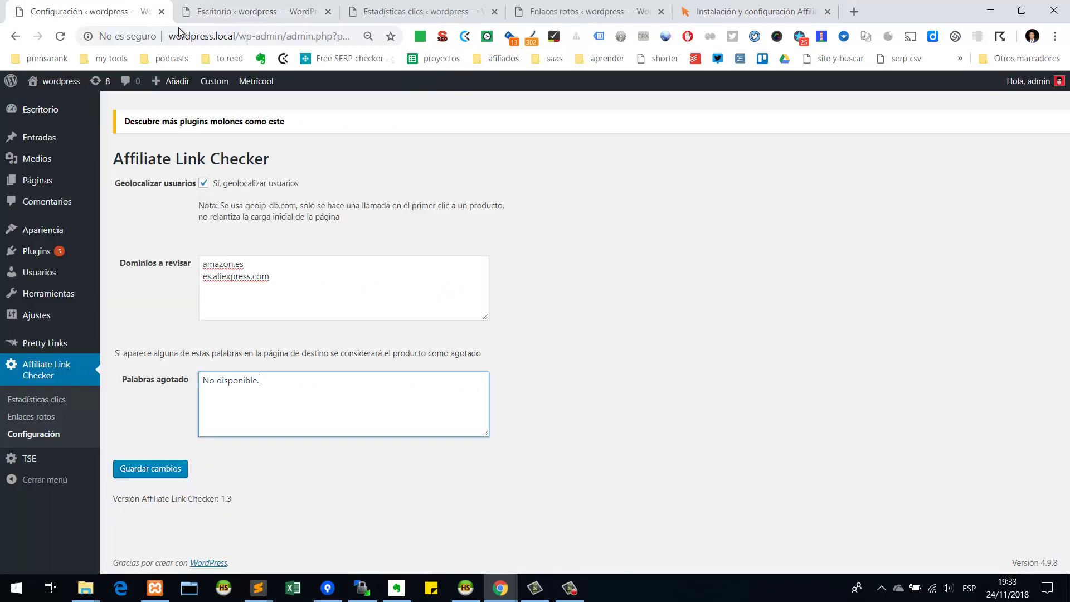
pyautogui.click(253, 11)
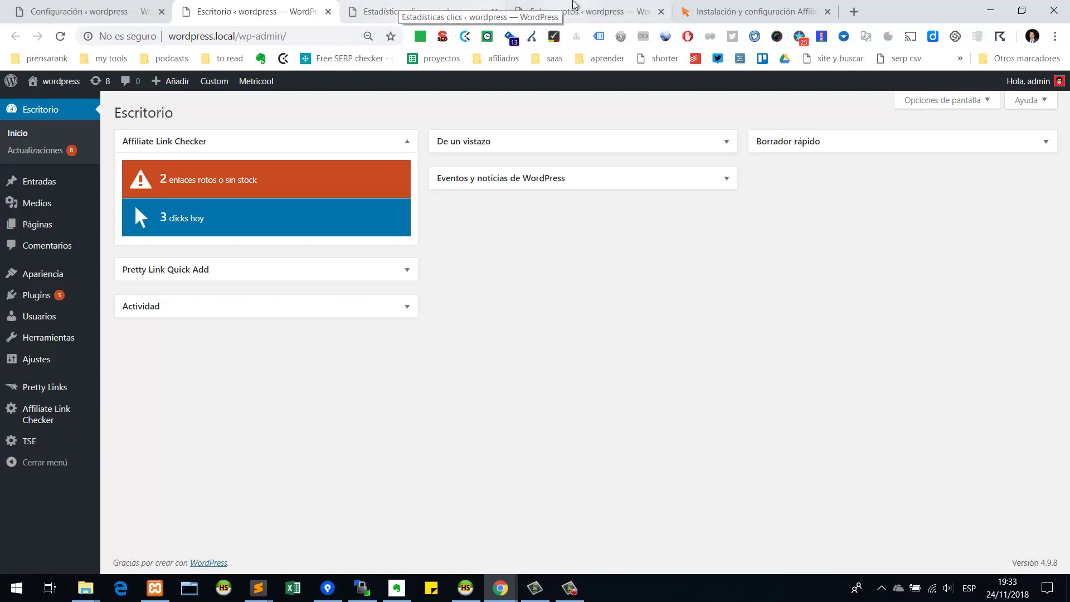
pyautogui.click(395, 13)
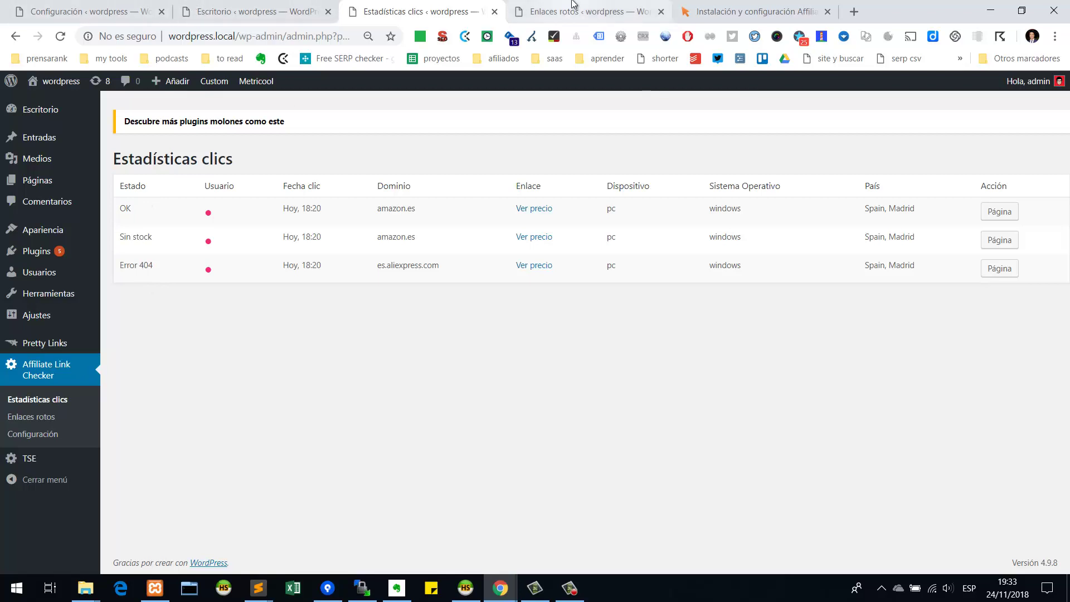
pyautogui.click(161, 5)
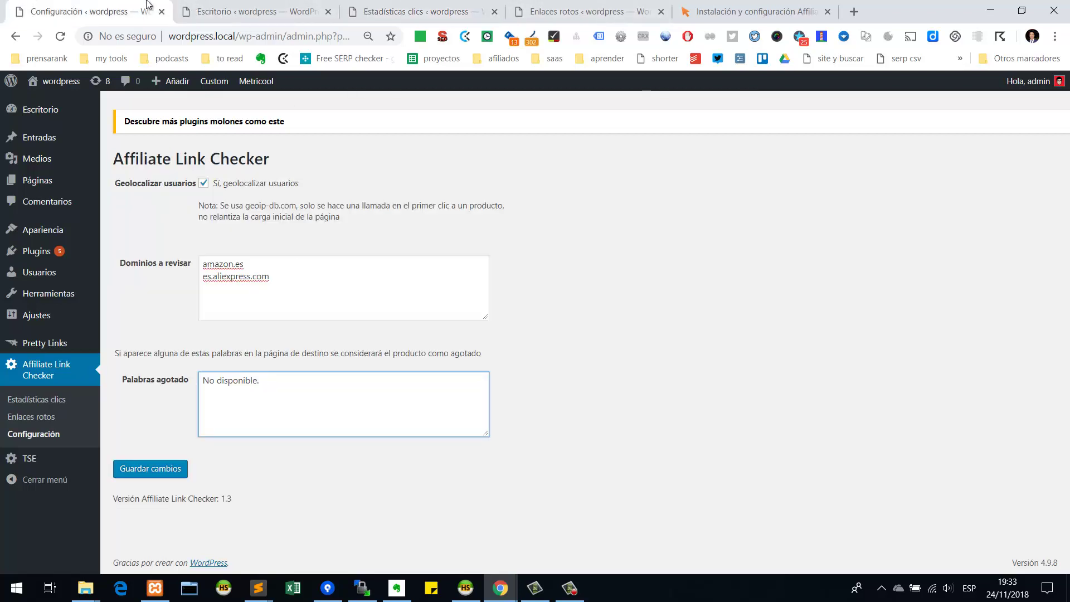